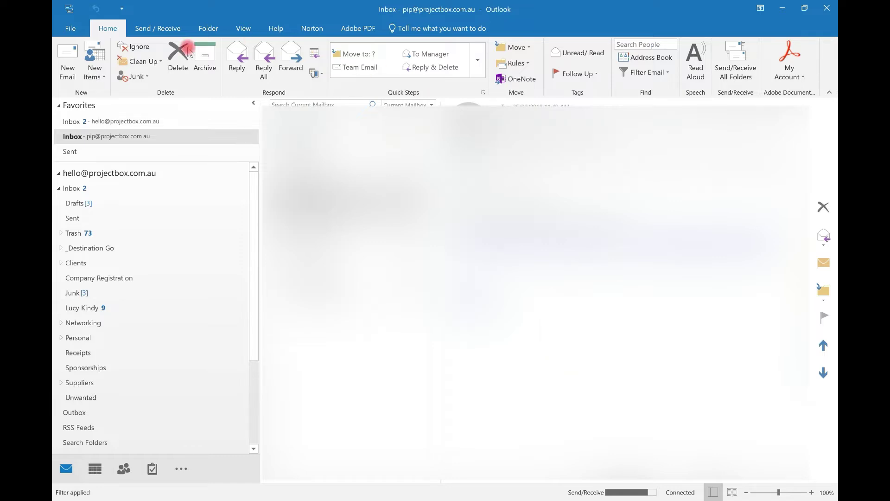
Start a new blank email message from the Inbox
click(59, 55)
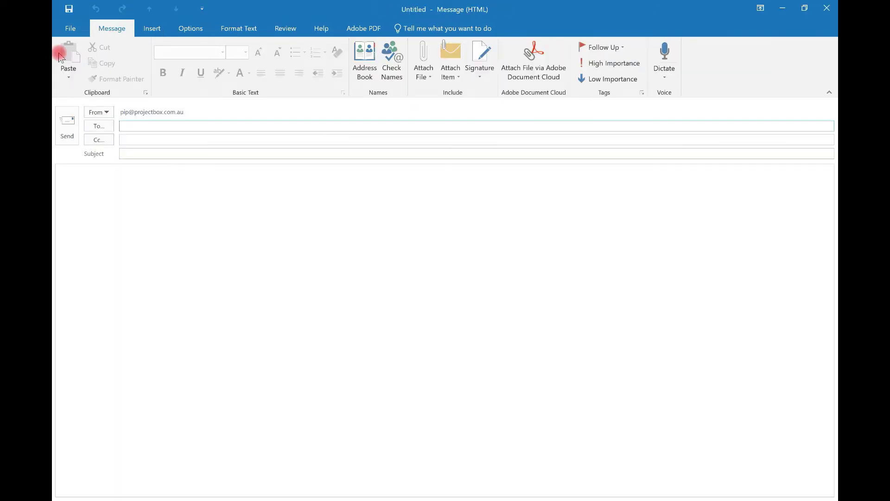
Write the greeting 'Dear NAME' and the line confirming the appointment on DAY, DATE at TIME
click(169, 194)
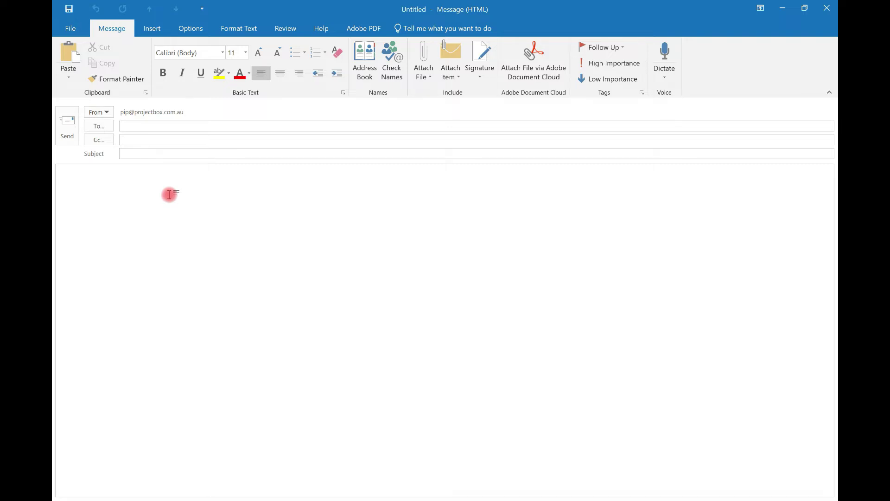
text(Dear NAME)
key(Return)
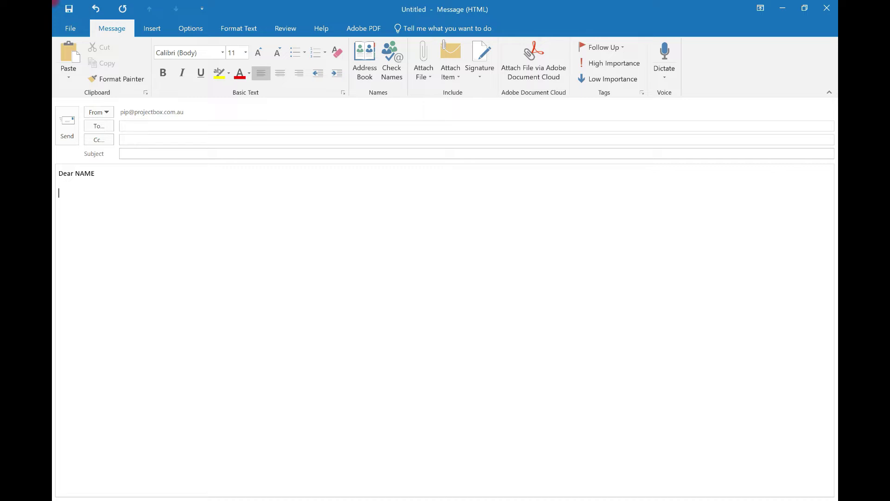
click(169, 194)
text(I would like to confirm your appointment on DAY)
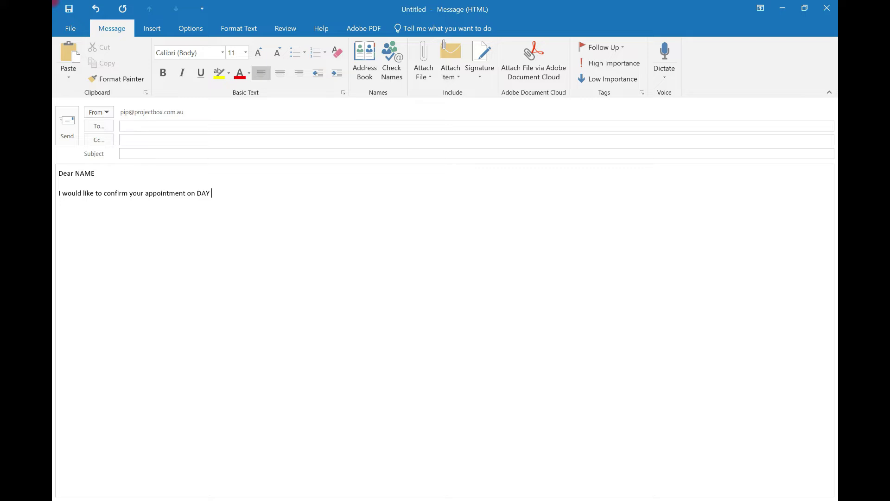
key(BackSpace)
text(, DATE at TIME.)
Add the 'look forward to meeting you at LOCATION then!' paragraph and the contact-us closing line
key(Return)
text(We wo)
key(BackSpace)
key(BackSpace)
text(look forward to meeting you)
text( at LOCATION)
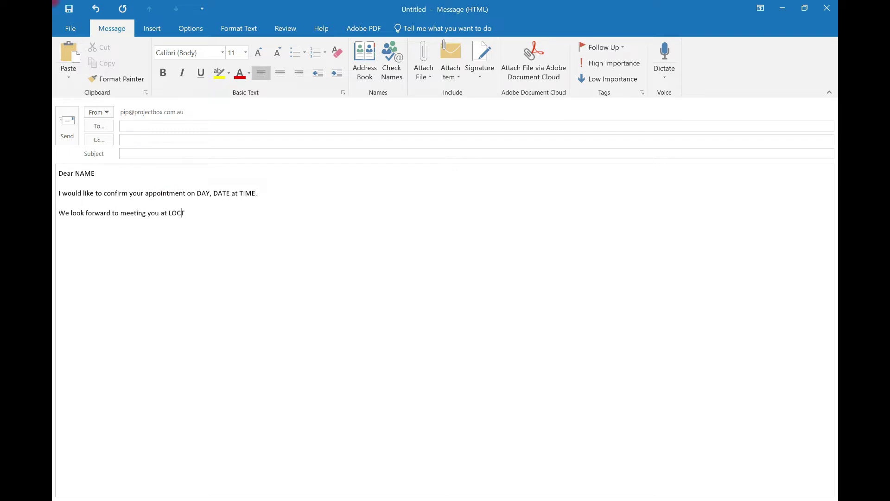
text( then!)
key(Return)
text(If you have any questi)
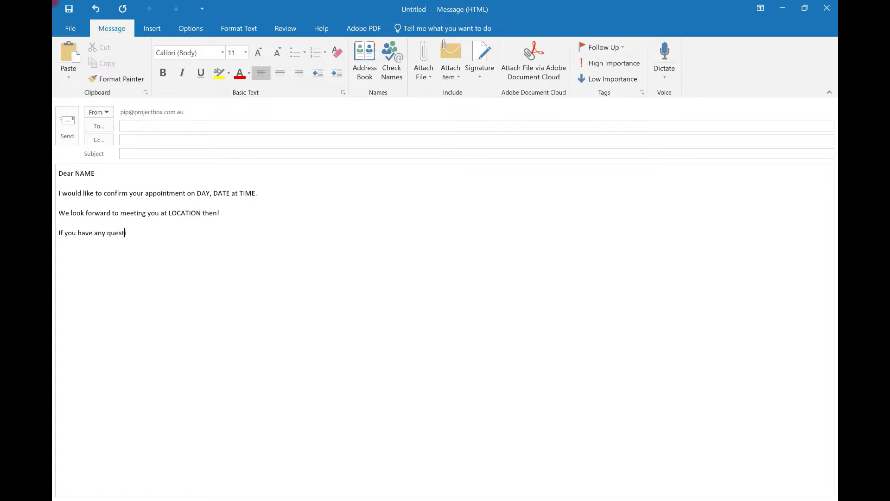
text(ons, please do not hesitate to contact us.)
key(Return)
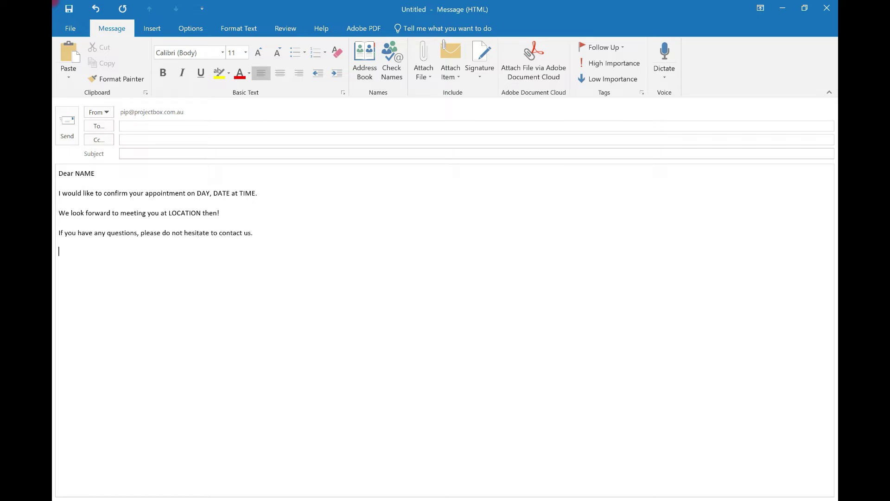
Insert the ProjectBox signature below the template and copy the entire body including the signature
click(480, 74)
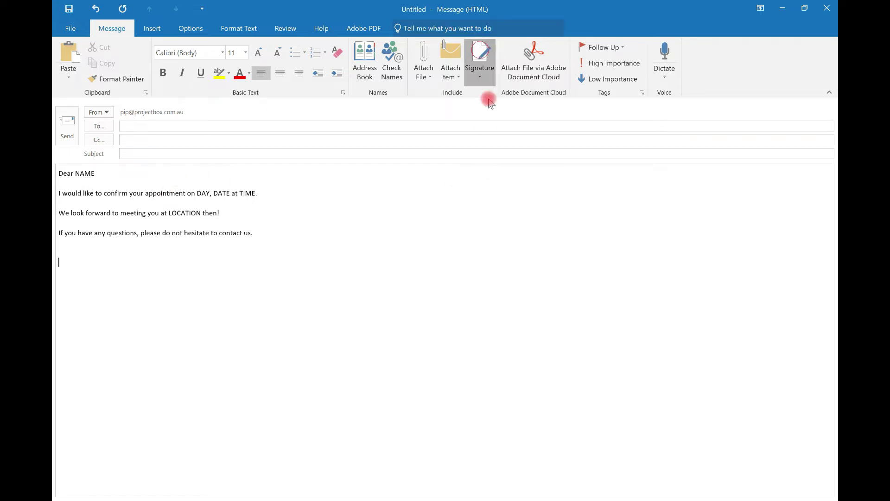
click(497, 143)
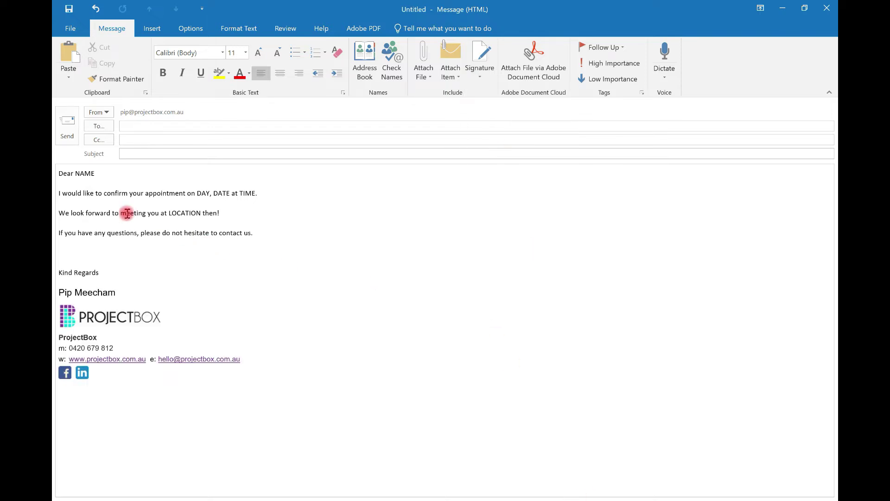
mouse_move(59, 172)
mouse_down()
mouse_move(147, 339)
mouse_move(145, 384)
mouse_up()
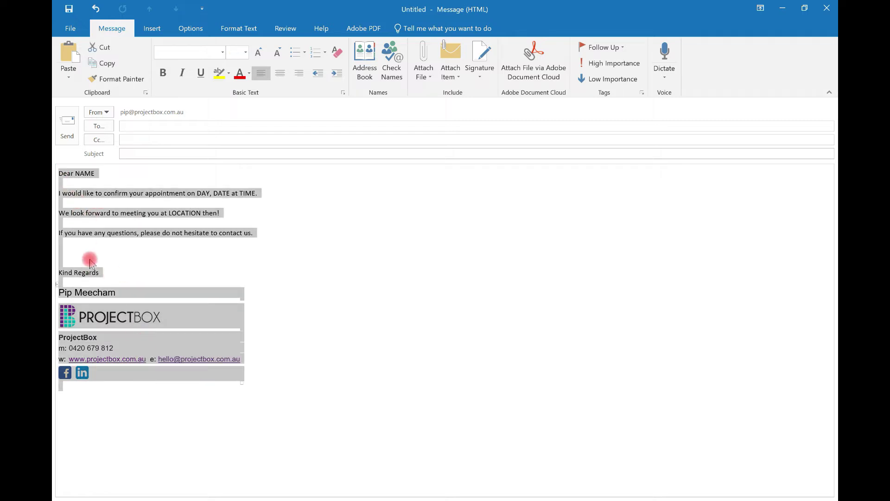
right_click(98, 228)
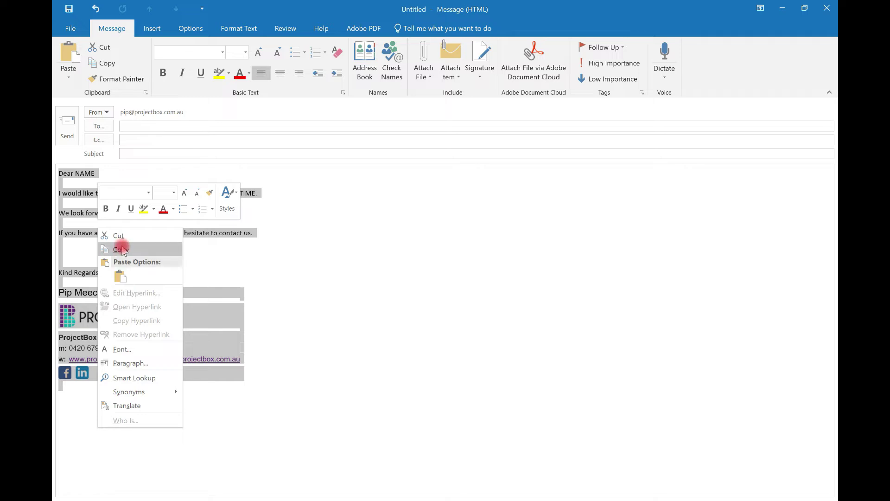
click(120, 249)
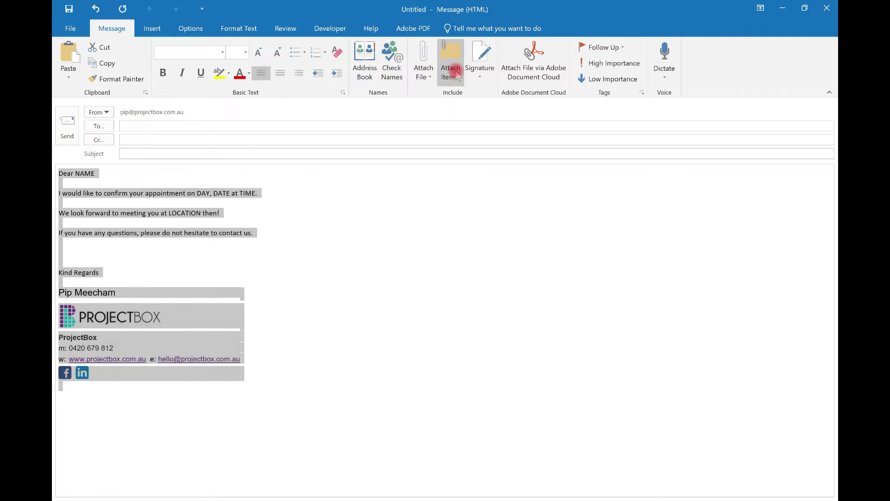
click(487, 83)
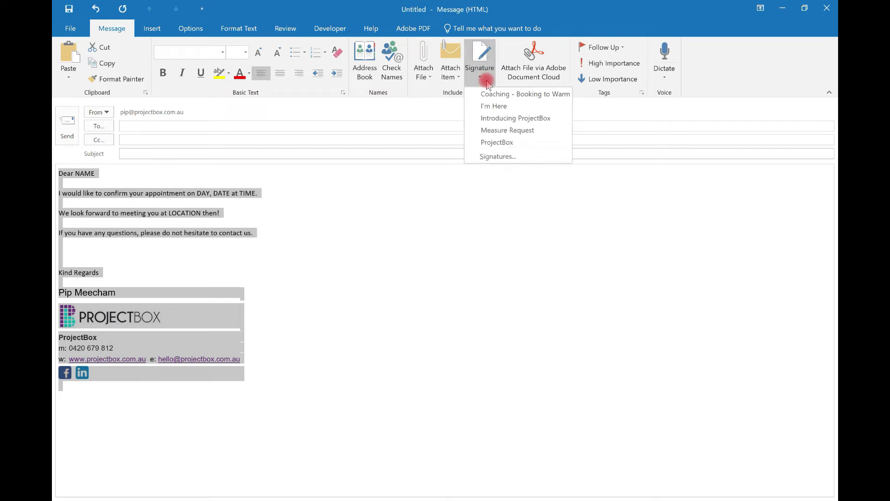
Create a new empty signature named 'Meeting Confirmation' in the signature settings
click(484, 157)
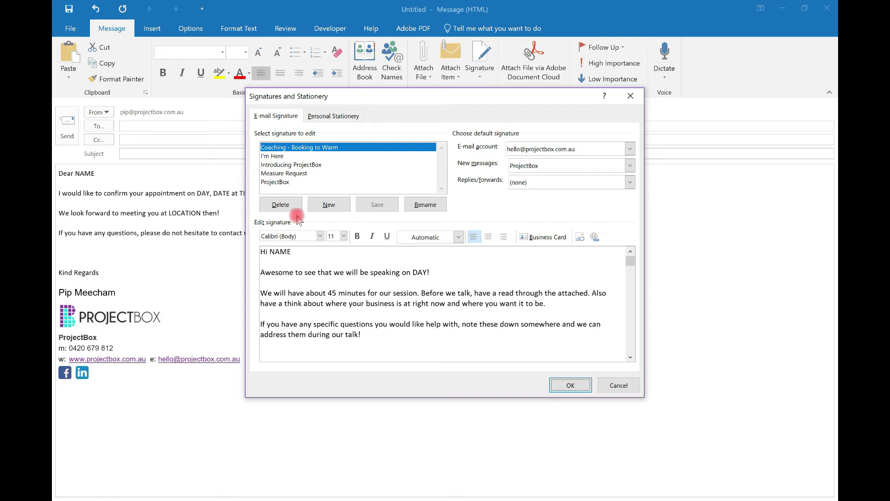
click(329, 204)
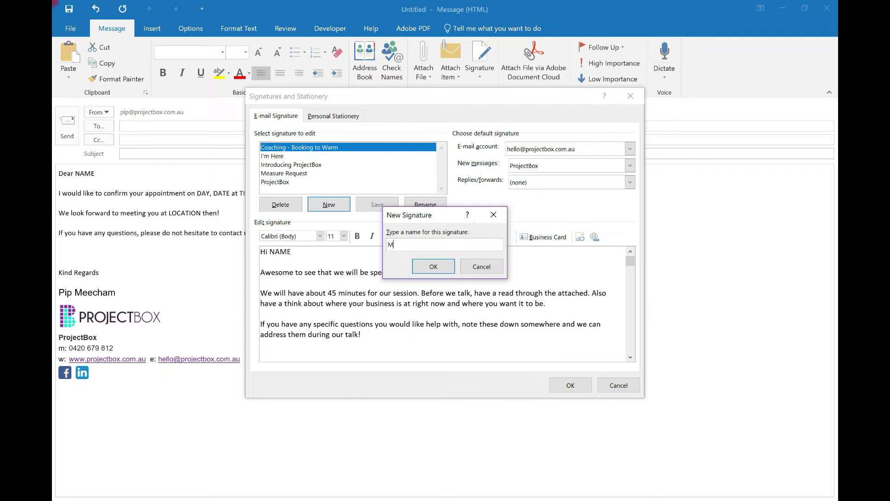
text(Meeting Confirmation)
click(439, 267)
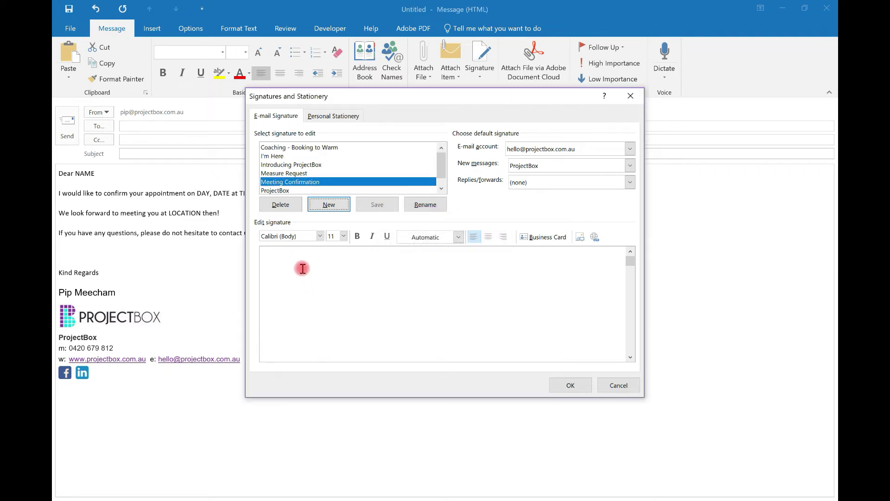
click(277, 260)
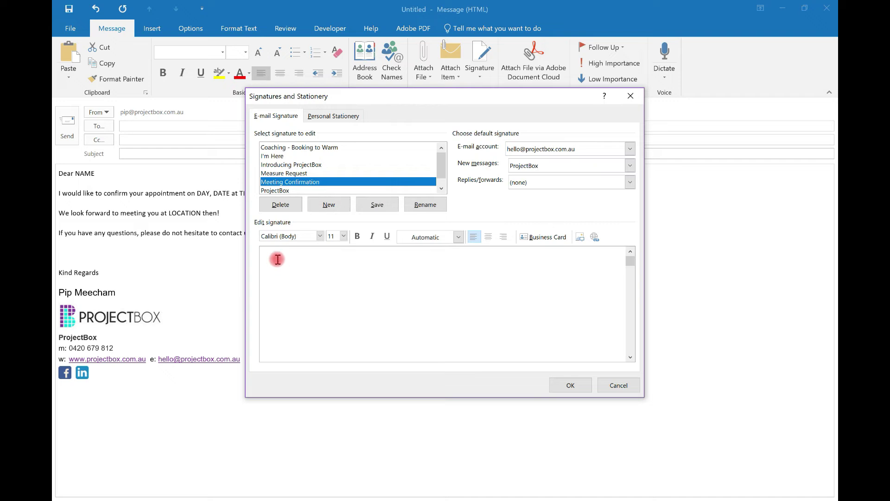
Paste the copied template, keeping its formatting, into Meeting Confirmation and save the signature
right_click(322, 265)
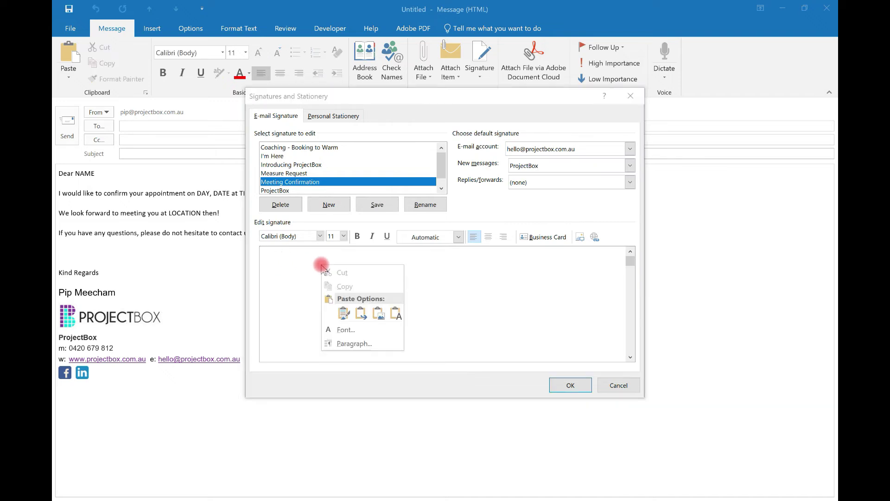
click(343, 314)
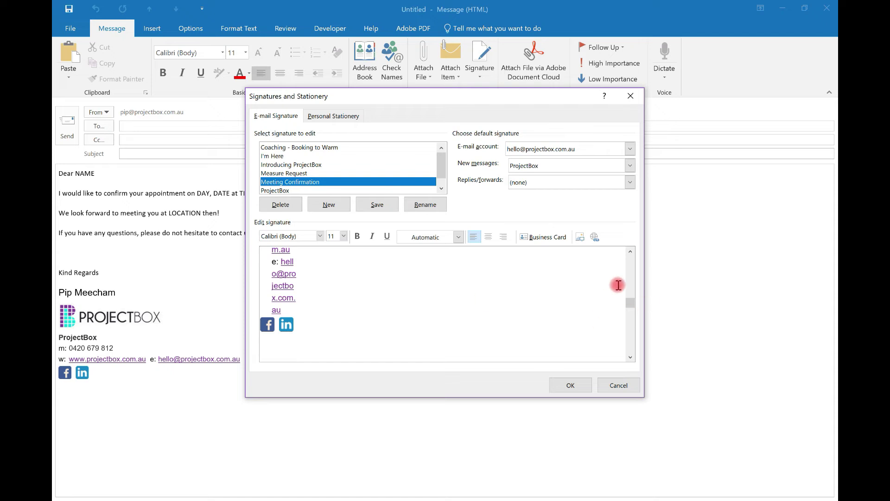
click(630, 251)
click(630, 251)
click(630, 251)
click(630, 251)
click(630, 251)
click(630, 251)
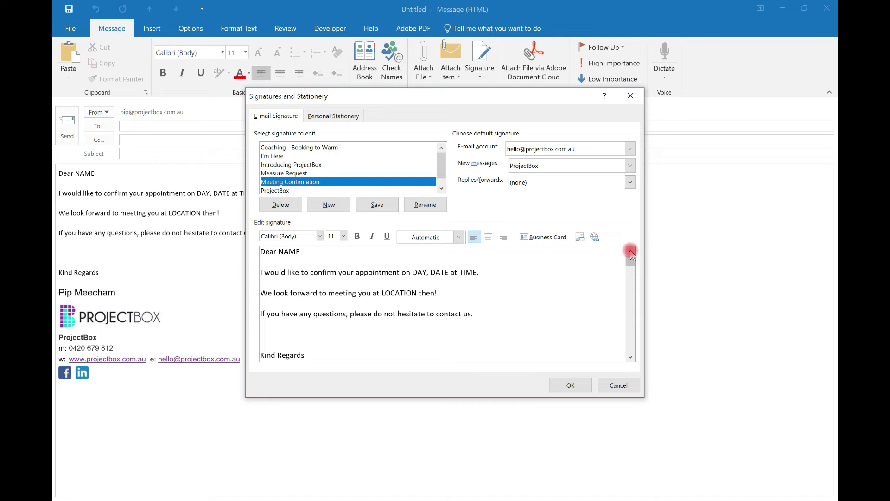
click(377, 205)
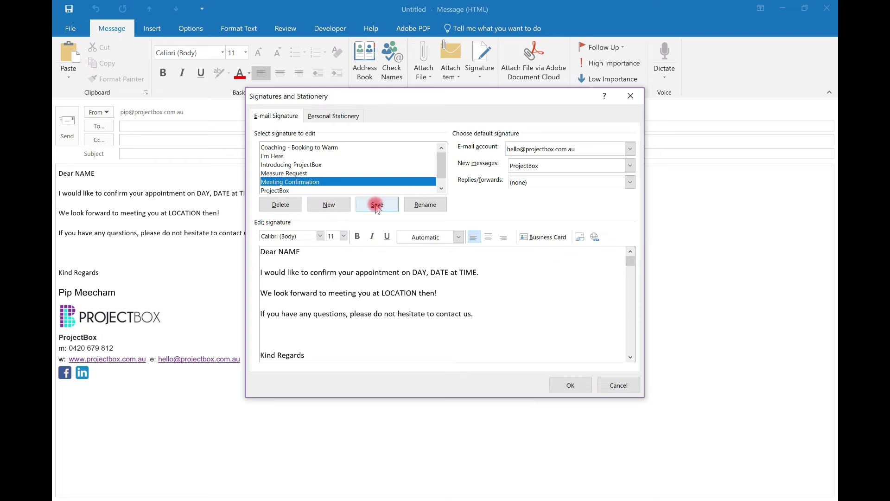
click(563, 386)
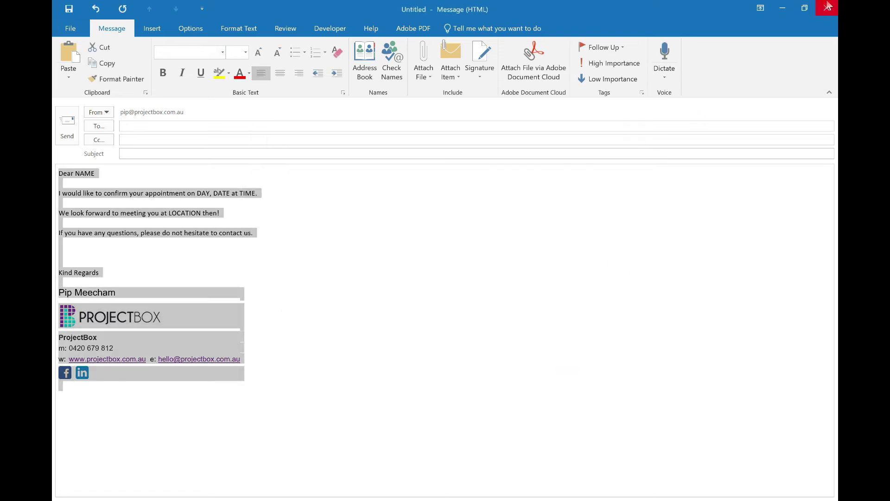
Close the template draft without saving and start a new blank email
click(827, 8)
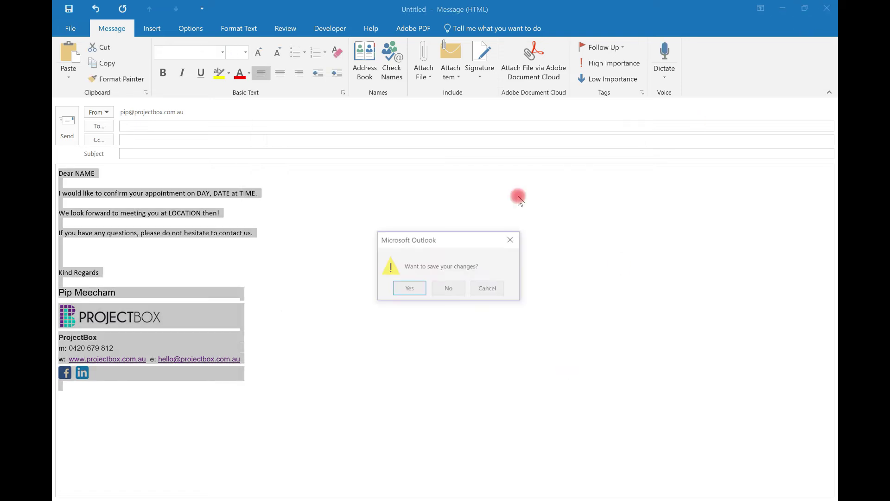
click(436, 288)
click(55, 55)
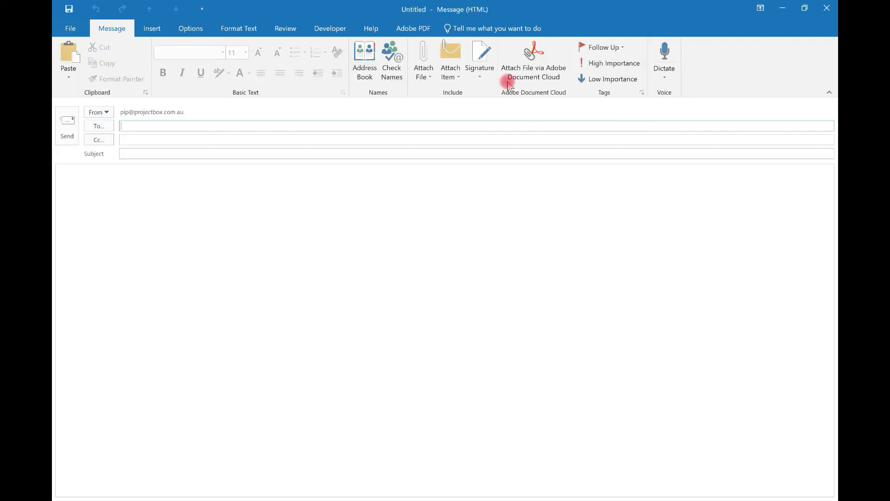
Insert the Meeting Confirmation signature into the new message
click(495, 82)
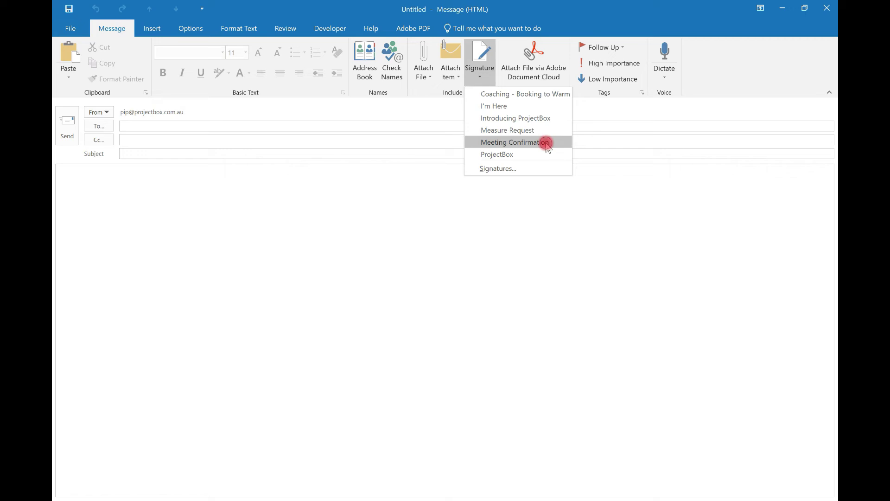
click(547, 147)
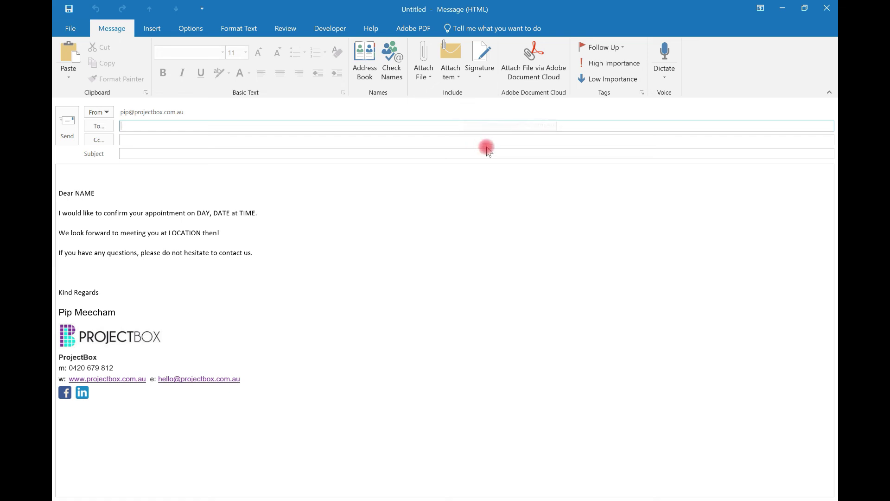
click(481, 79)
Delete the Coaching - Booking to Warm, I'm Here and Introducing ProjectBox signatures
click(480, 169)
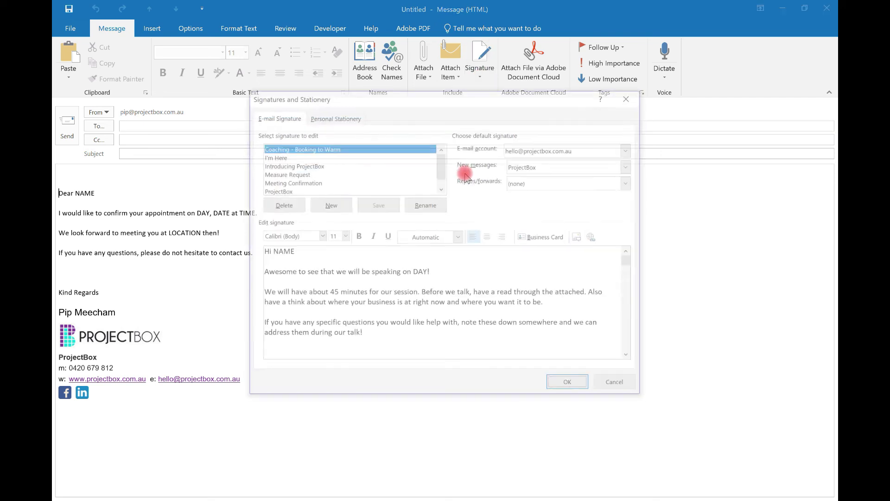
click(280, 204)
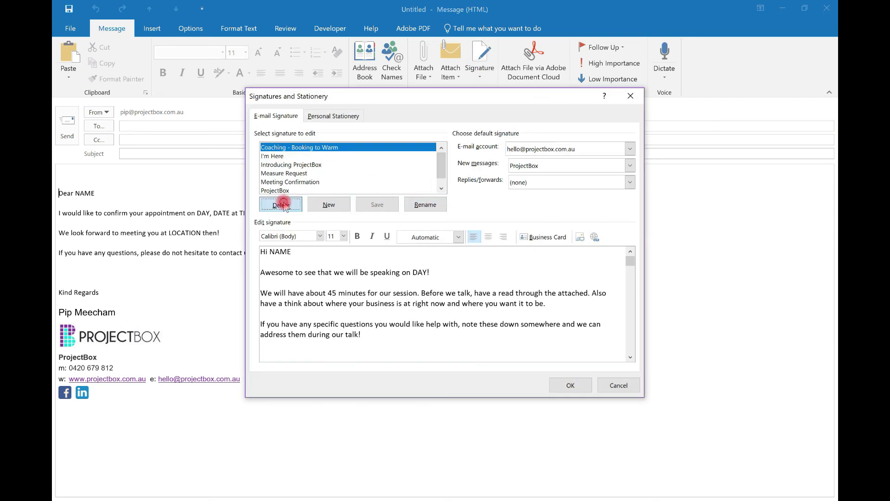
click(428, 287)
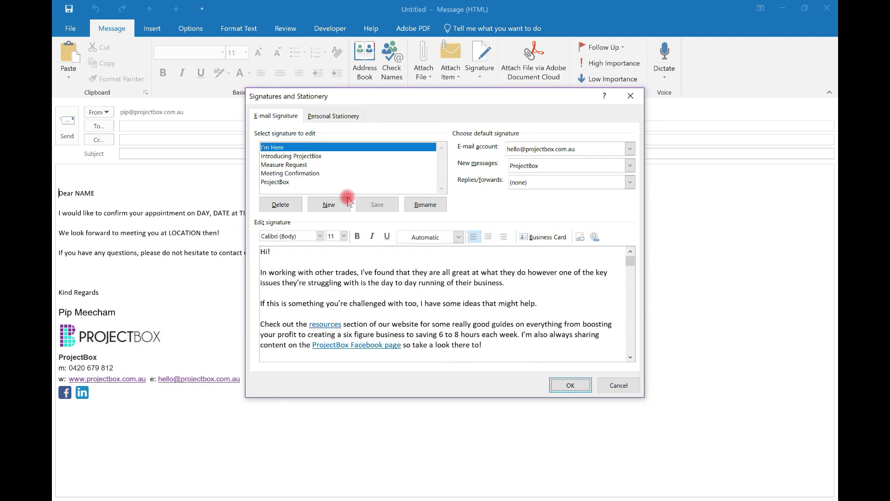
click(280, 202)
click(422, 286)
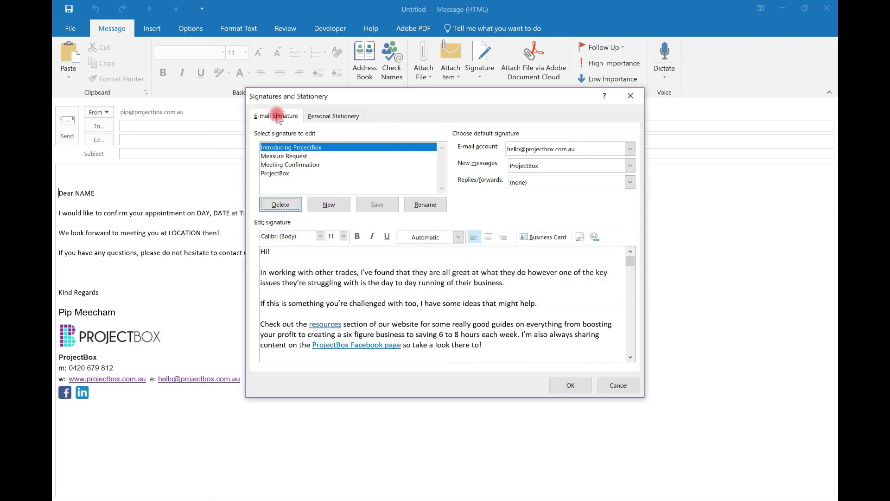
click(281, 205)
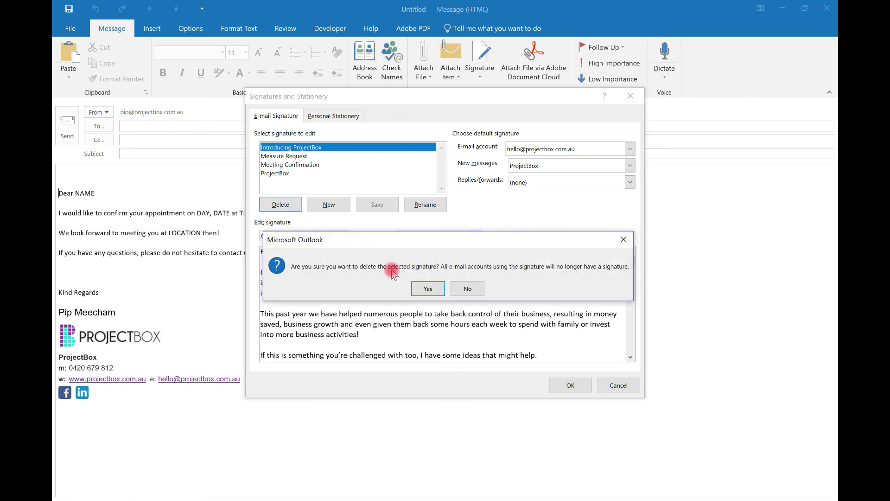
click(419, 285)
click(277, 166)
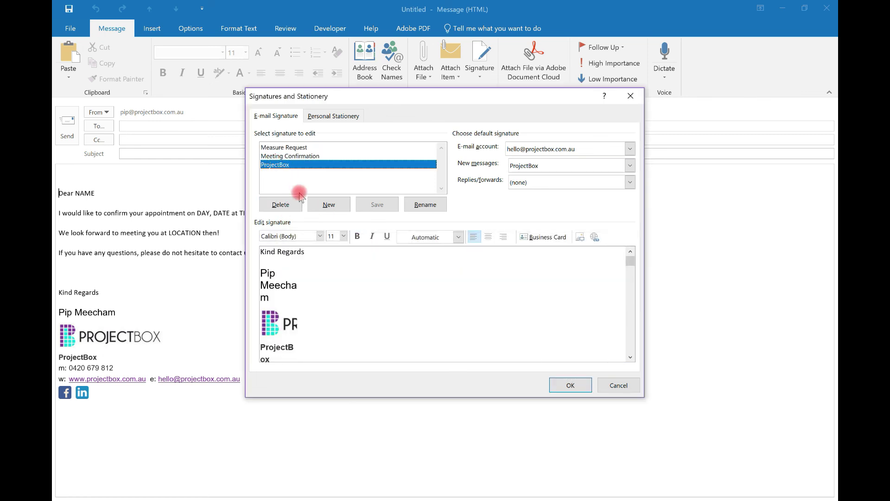
Review the Measure Request signature's customer-details table, then request its deletion
click(271, 148)
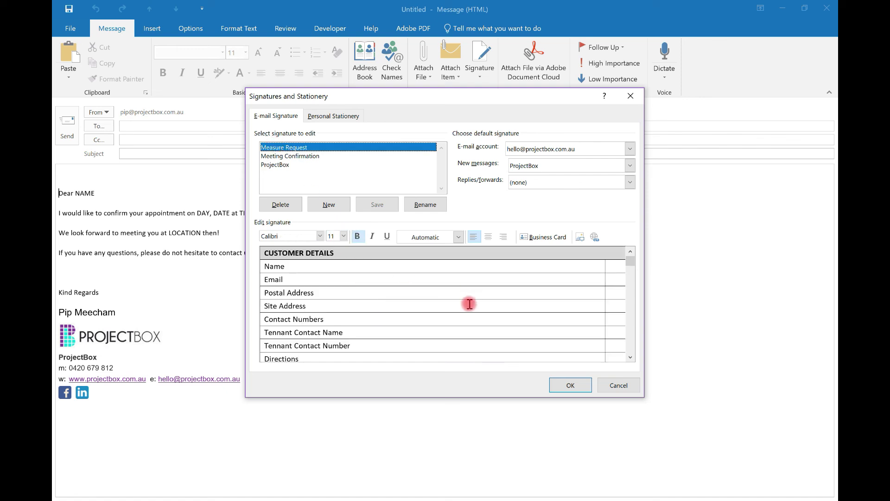
drag(277, 280, 317, 308)
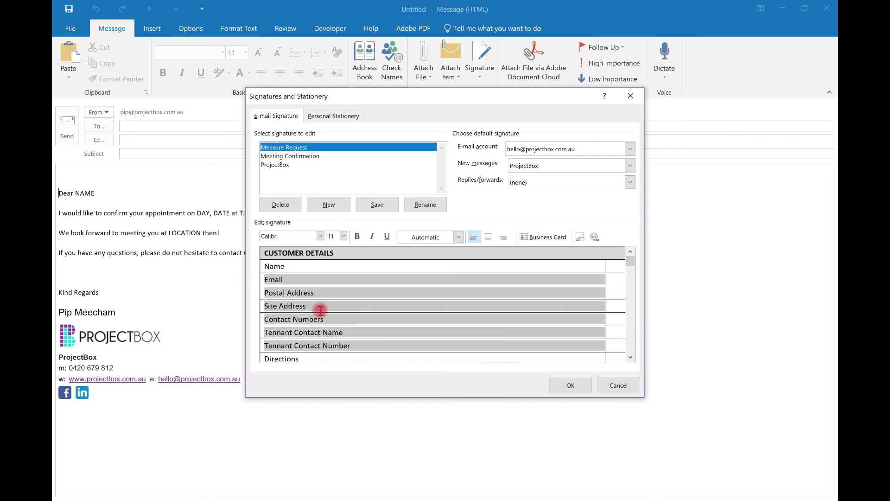
right_click(316, 306)
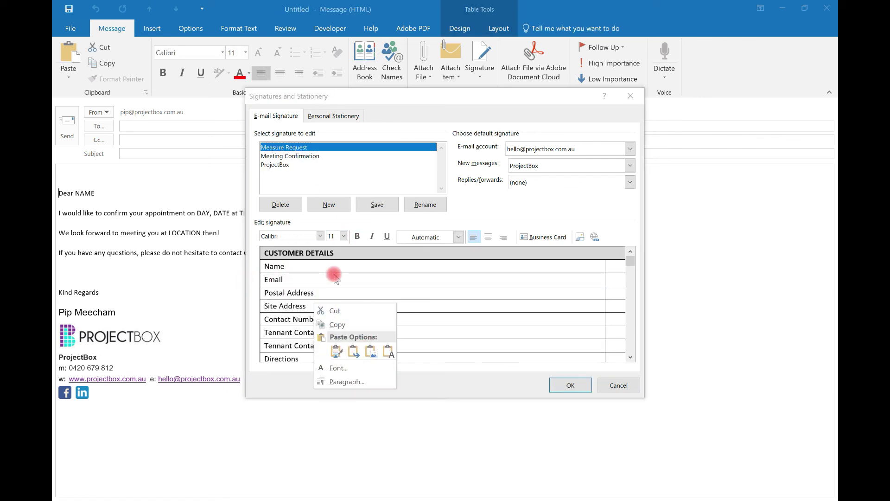
click(631, 383)
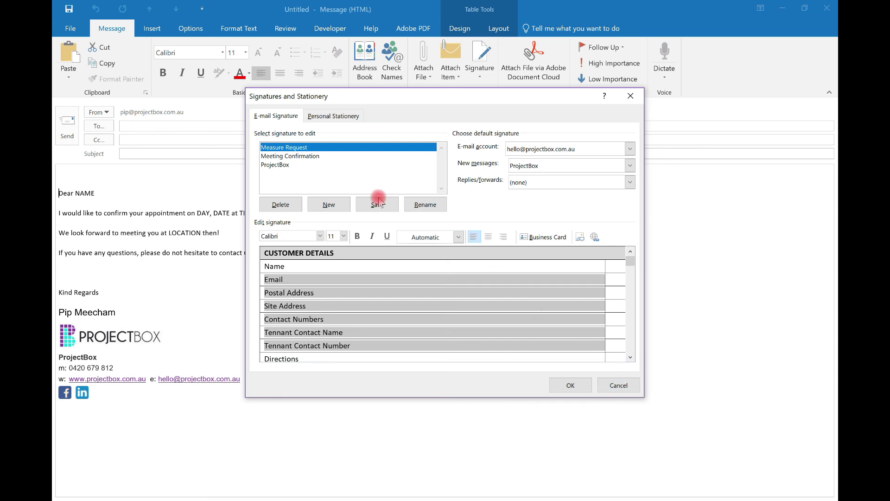
click(296, 204)
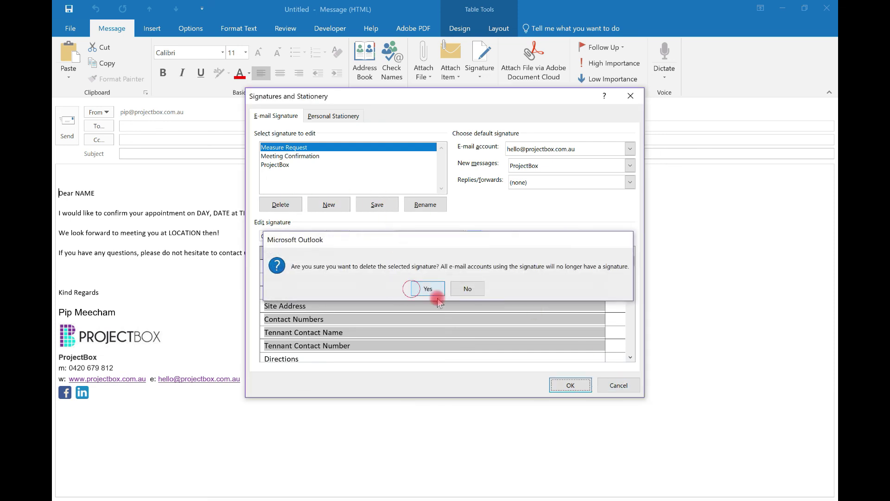